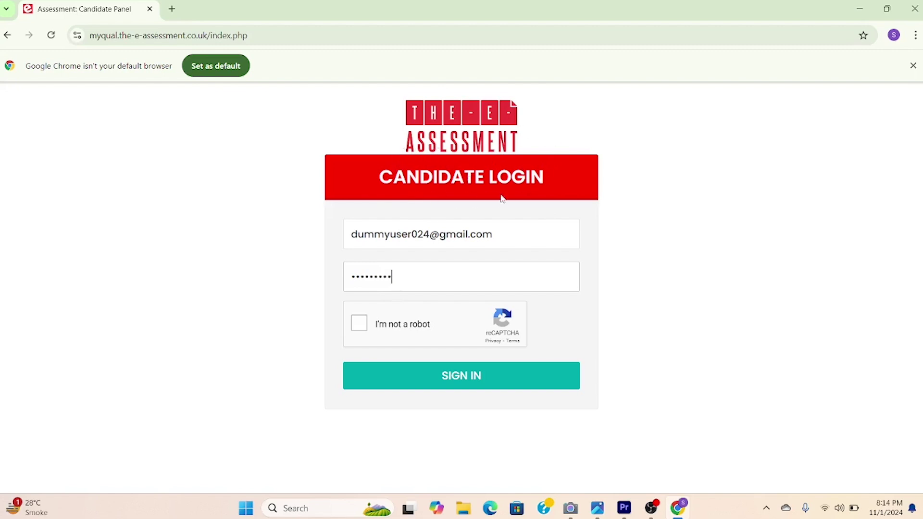
# - Complete the reCAPTCHA check, sign in to the candidate account, and decline saving the password in the browser
pyautogui.click(519, 232)
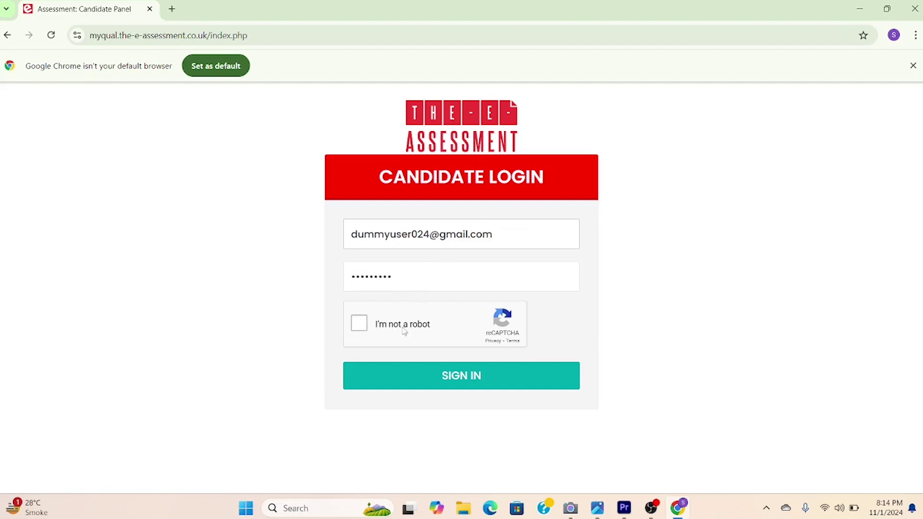
pyautogui.click(366, 326)
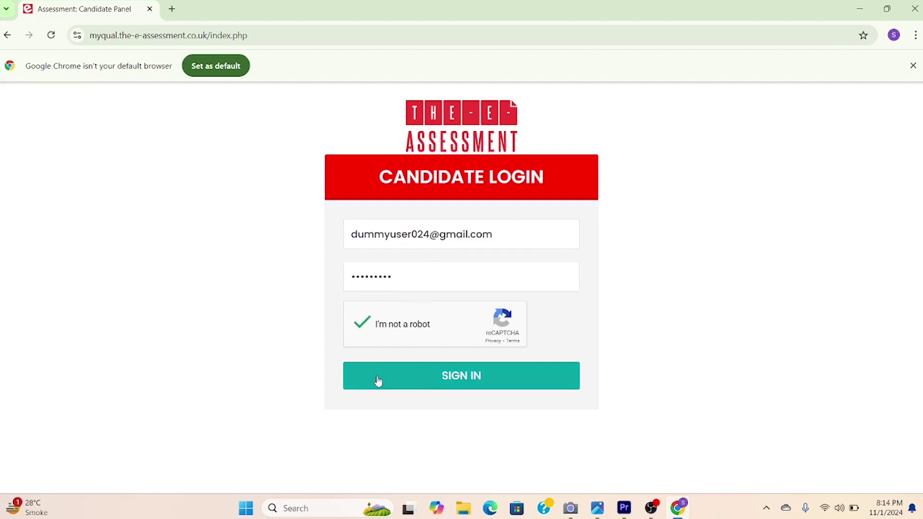
pyautogui.click(429, 386)
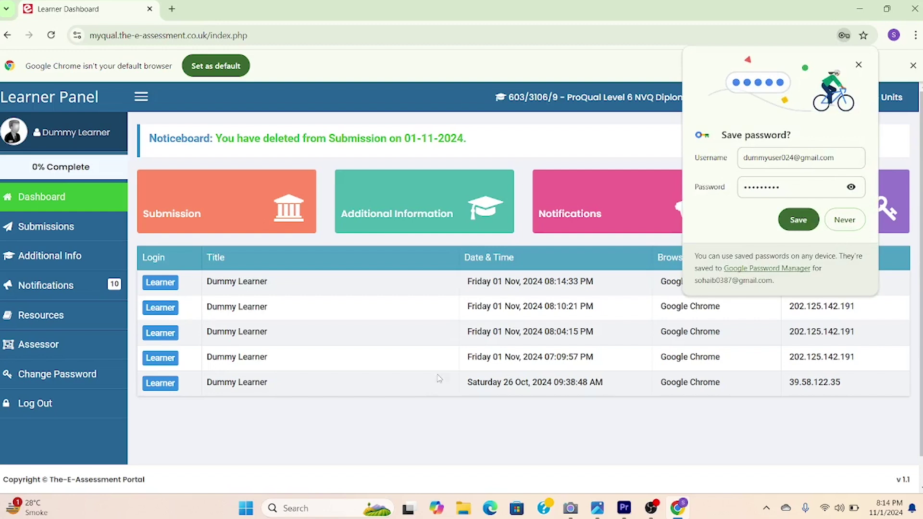
pyautogui.click(843, 224)
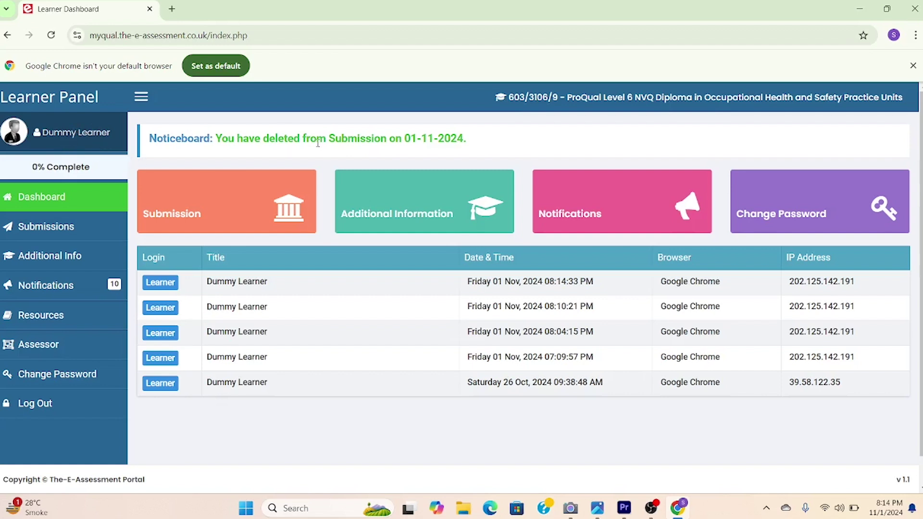
# - Start a new submission and set the assignment title to "unit 1 promote a health and safety culture"
pyautogui.click(199, 212)
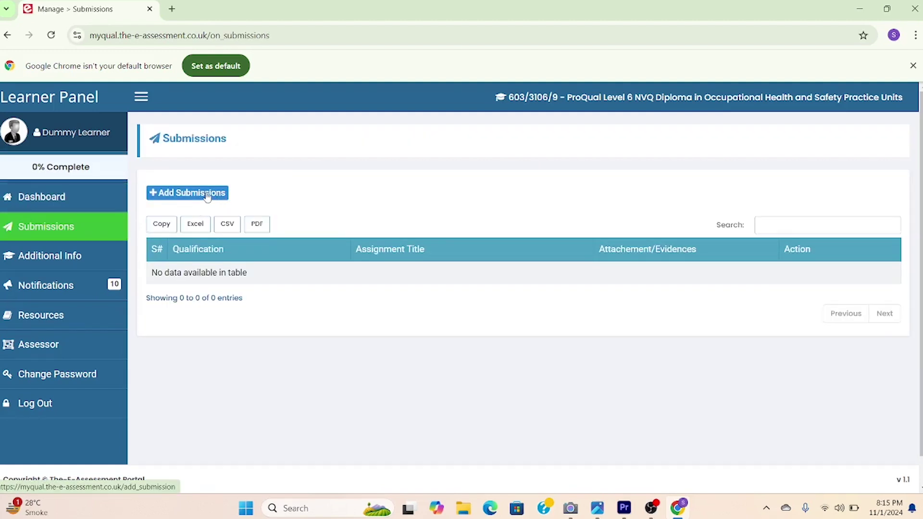
pyautogui.click(207, 194)
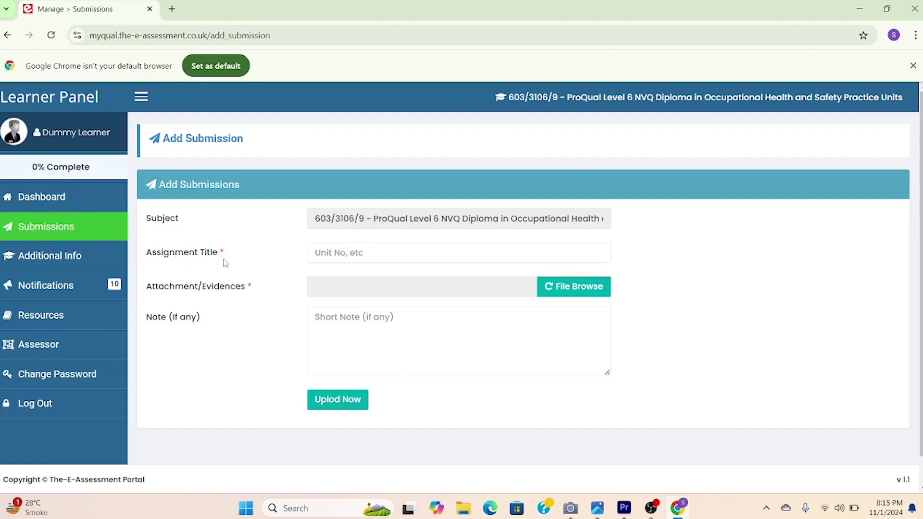
pyautogui.click(346, 257)
pyautogui.write('un')
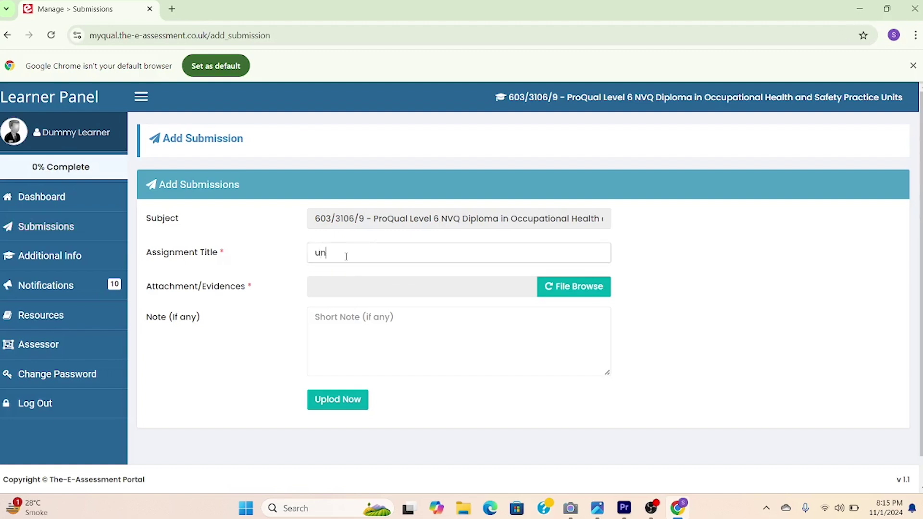
pyautogui.write('it 1 promote a health and ')
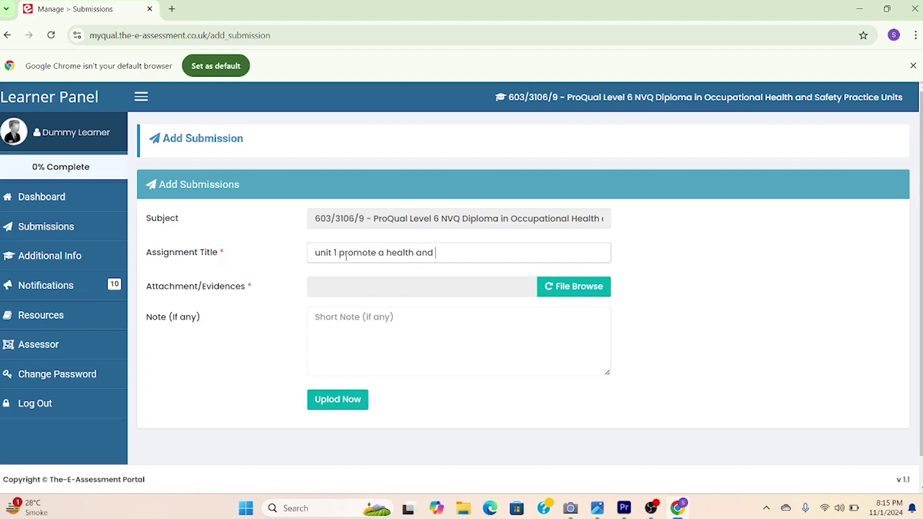
pyautogui.write('safety culture')
# - Browse for the attachment/evidence files in the dummy assignment folder on the Desktop
pyautogui.click(585, 292)
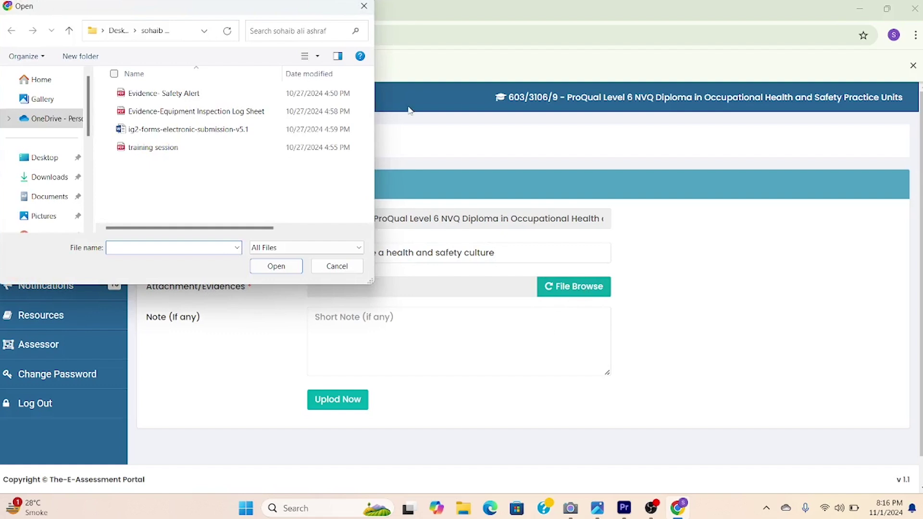
pyautogui.click(51, 157)
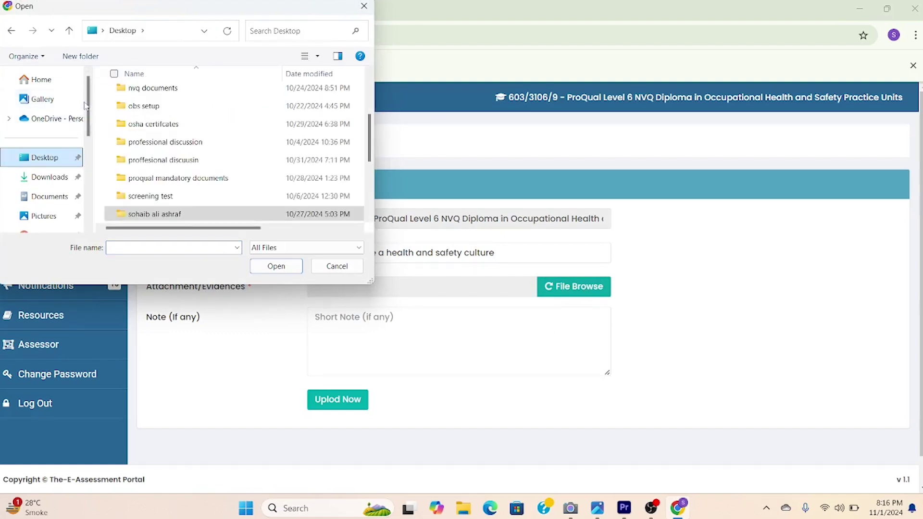
pyautogui.scroll(-2, 58, 144)
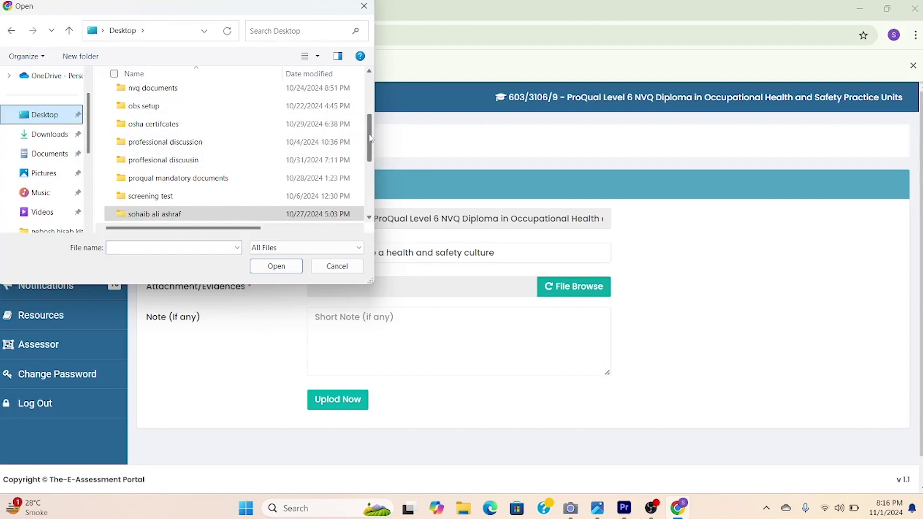
pyautogui.moveTo(371, 139); pyautogui.dragTo(388, 101)
pyautogui.doubleClick(206, 137)
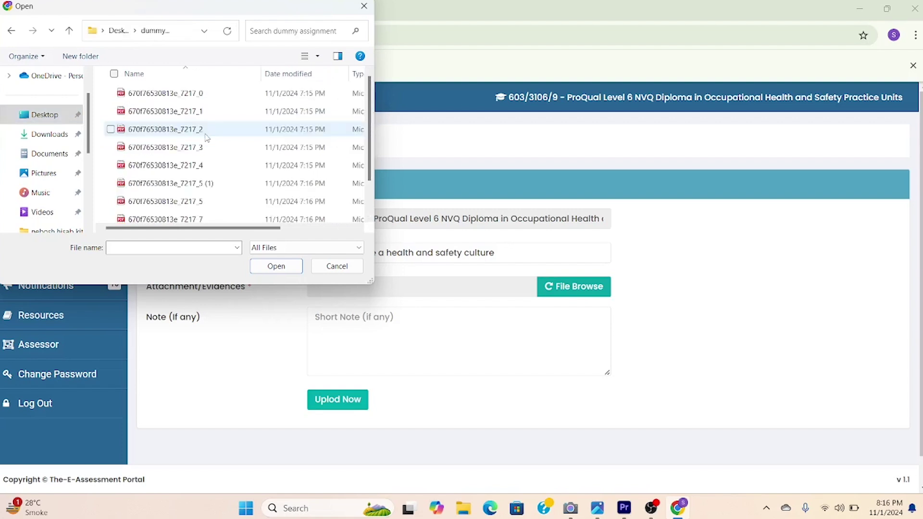
# - Attach all files in the dummy assignment folder, from 670f76530813e_7217_0 through 670f76530813e_7217_9
pyautogui.scroll(-1, 370, 181)
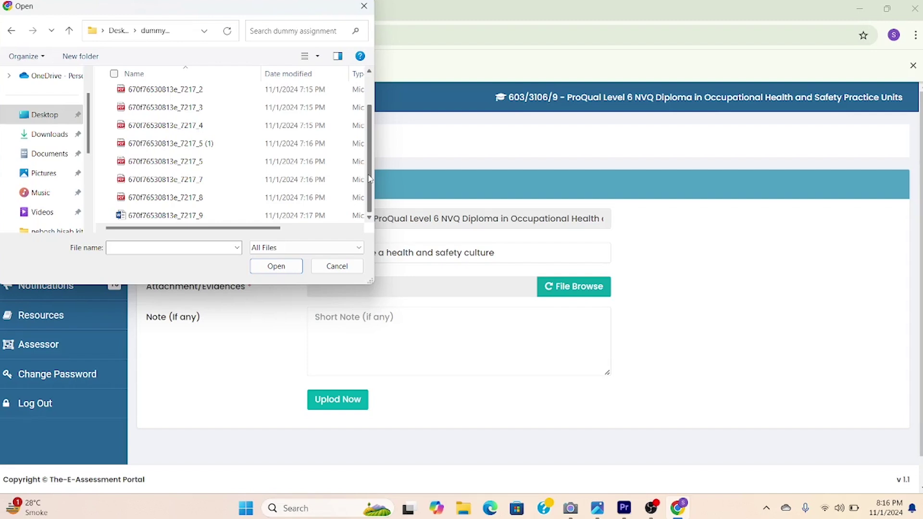
pyautogui.moveTo(370, 181); pyautogui.dragTo(366, 155)
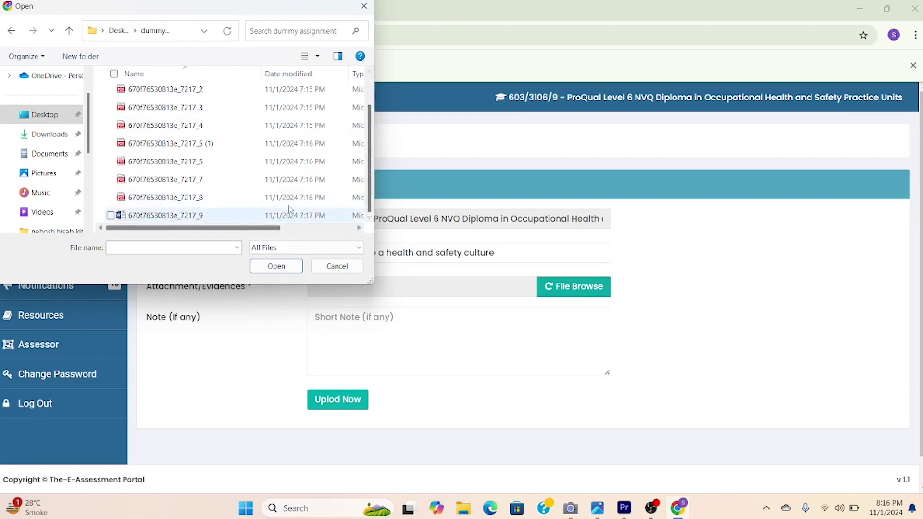
pyautogui.click(233, 217)
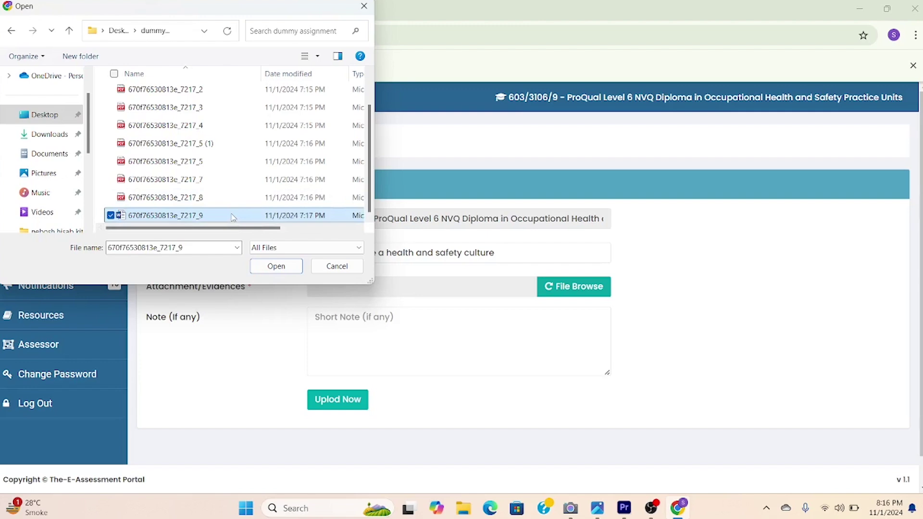
pyautogui.hotkey('shift', 'Up')
pyautogui.hotkey('shift', 'Up')
pyautogui.hotkey('shift', 'Up')
pyautogui.hotkey('shift', 'Up')
pyautogui.hotkey('shift', 'Up')
pyautogui.hotkey('shift', 'Up')
pyautogui.hotkey('shift', 'Up')
pyautogui.hotkey('shift', 'Up')
pyautogui.hotkey('shift', 'Up')
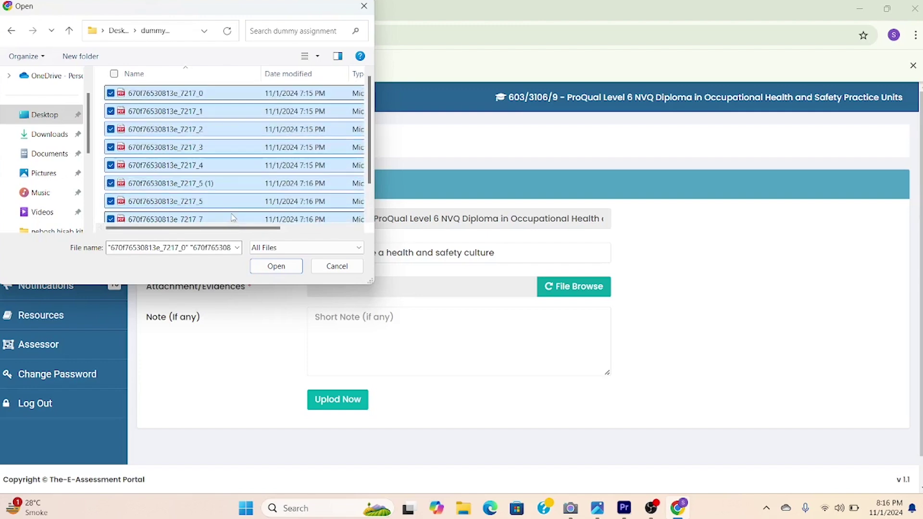
pyautogui.click(275, 265)
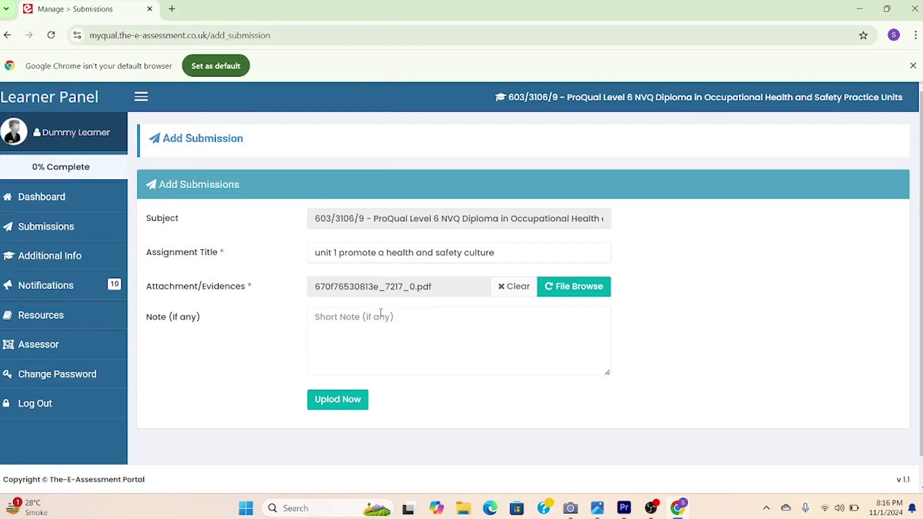
# - Add the two-line note "unit1 promote health and safety culture" / "and supporting evidence also attached" and upload the submission
pyautogui.click(353, 316)
pyautogui.write('unit1')
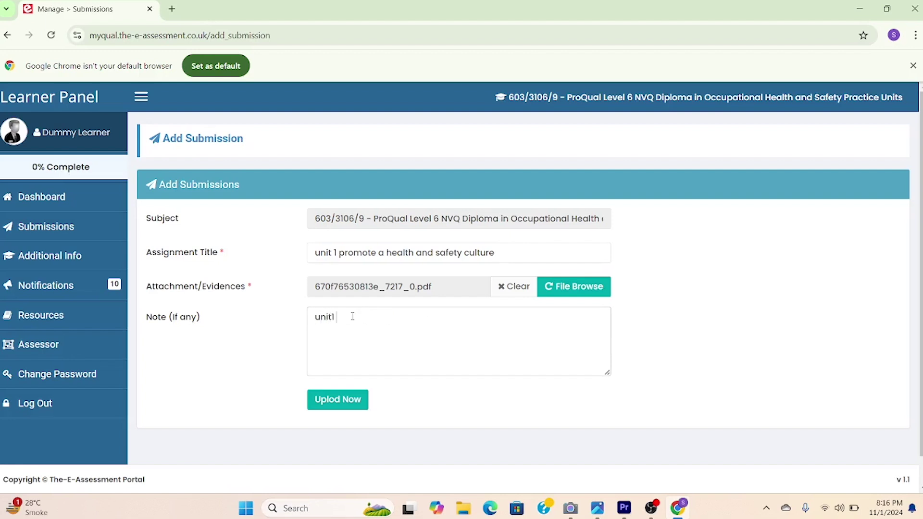
pyautogui.write(' promote hea')
pyautogui.write('lth and safe')
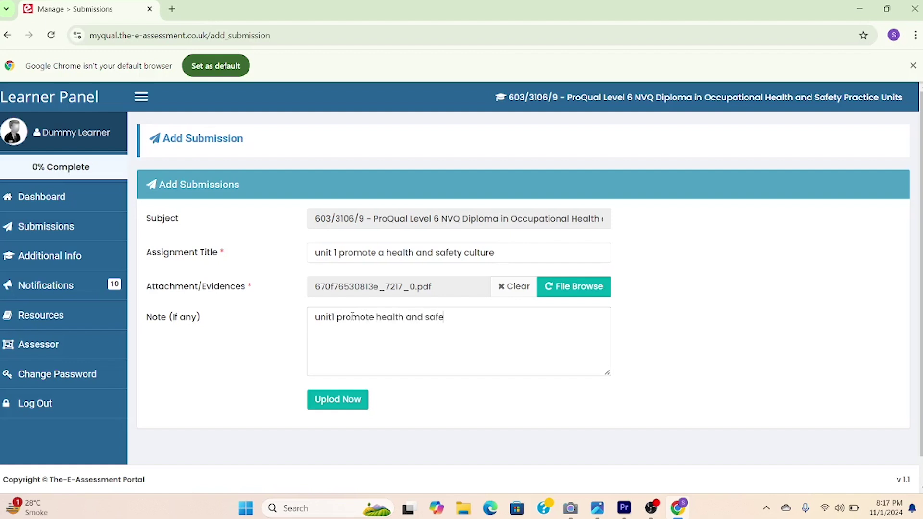
pyautogui.write('ty culture')
pyautogui.press('Return')
pyautogui.write('and supporting')
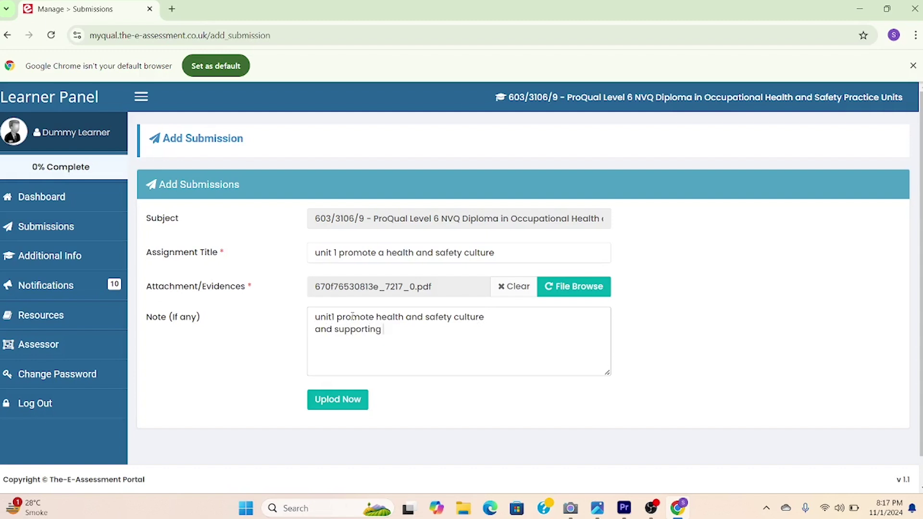
pyautogui.write(' evidence also attached')
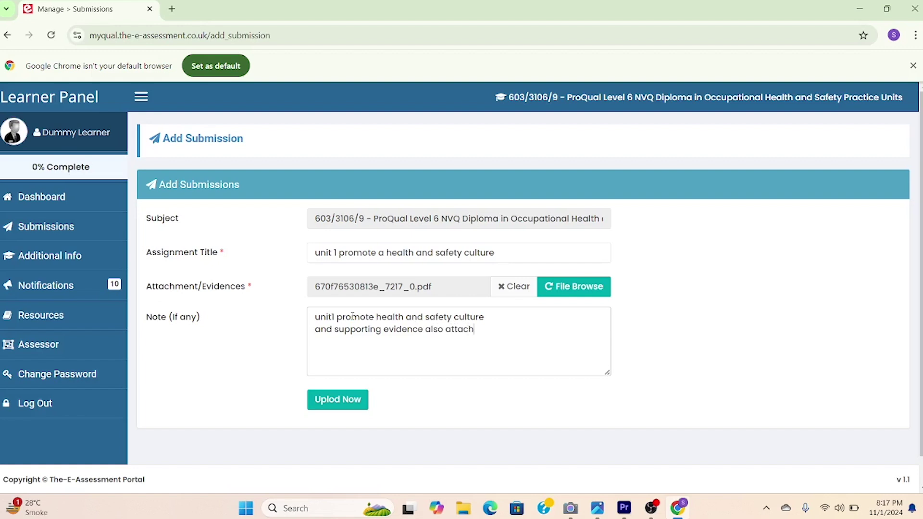
pyautogui.click(345, 408)
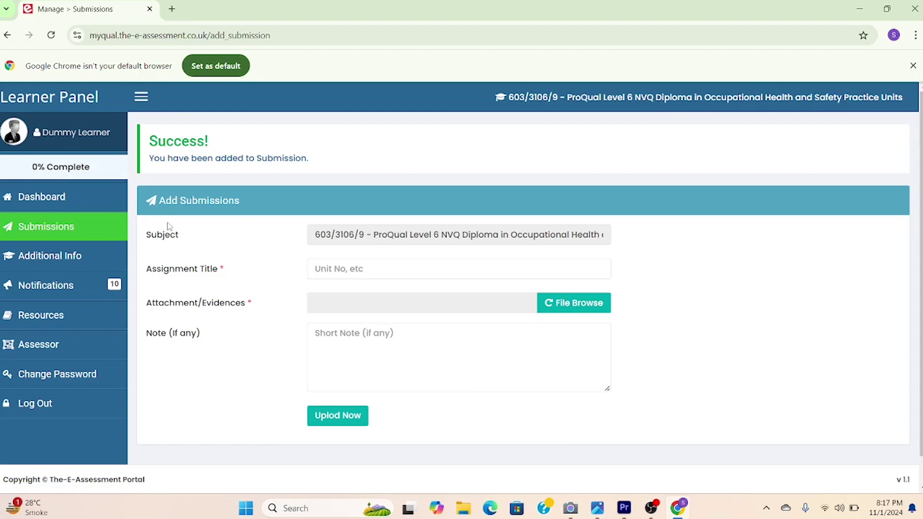
# - Review the uploaded entry in the submissions list and look at the blank form for adding another submission
pyautogui.click(72, 212)
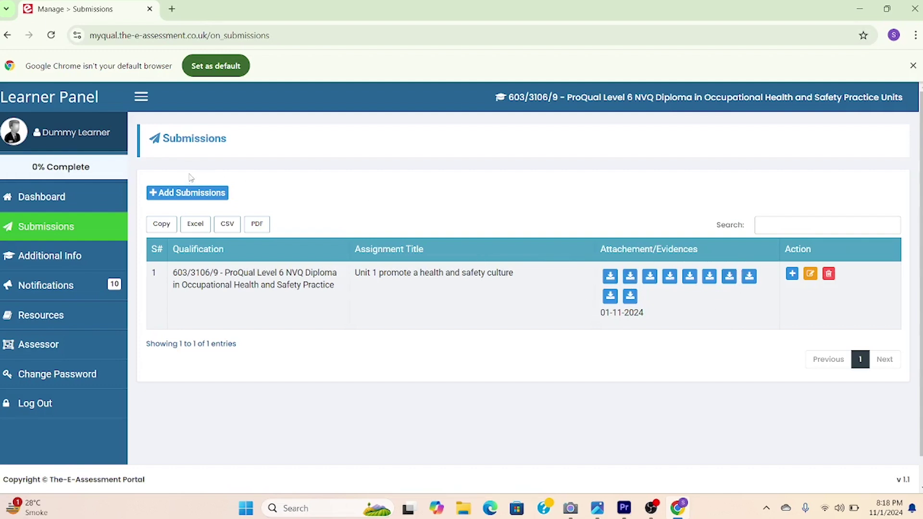
pyautogui.click(188, 194)
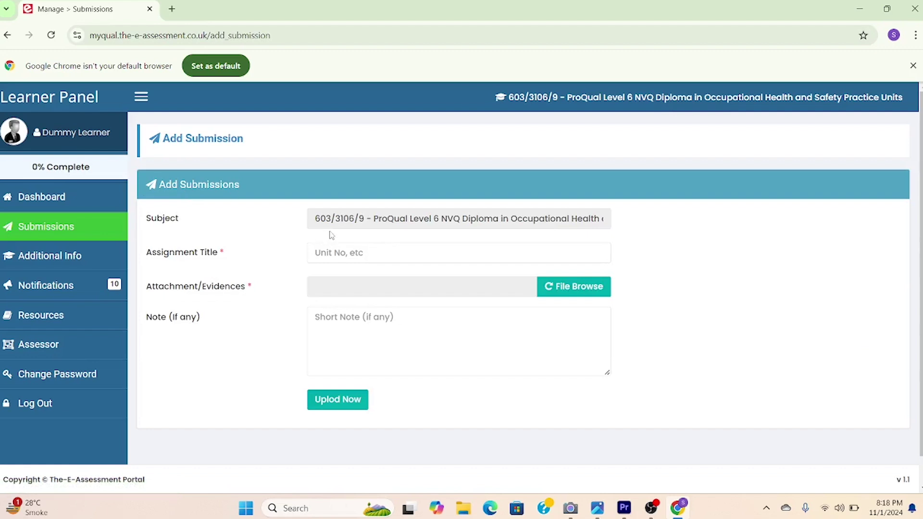
pyautogui.click(334, 250)
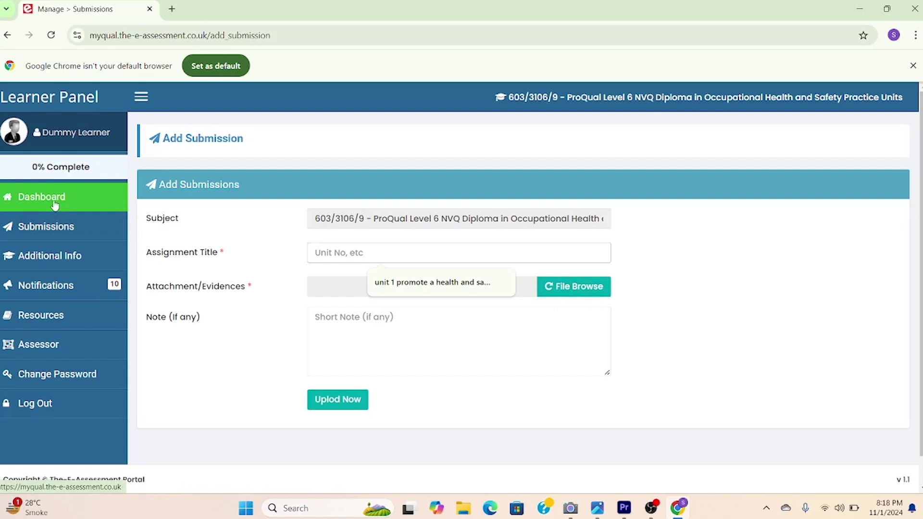
pyautogui.click(48, 231)
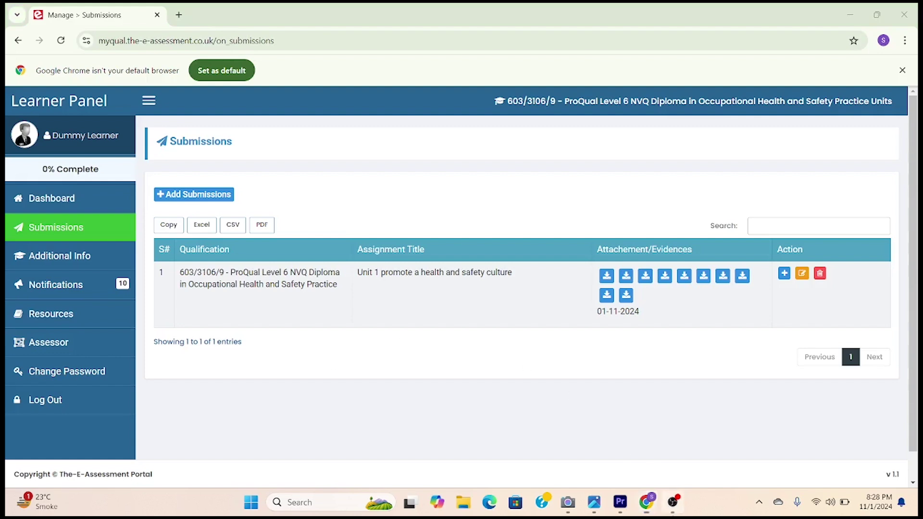
pyautogui.click(673, 501)
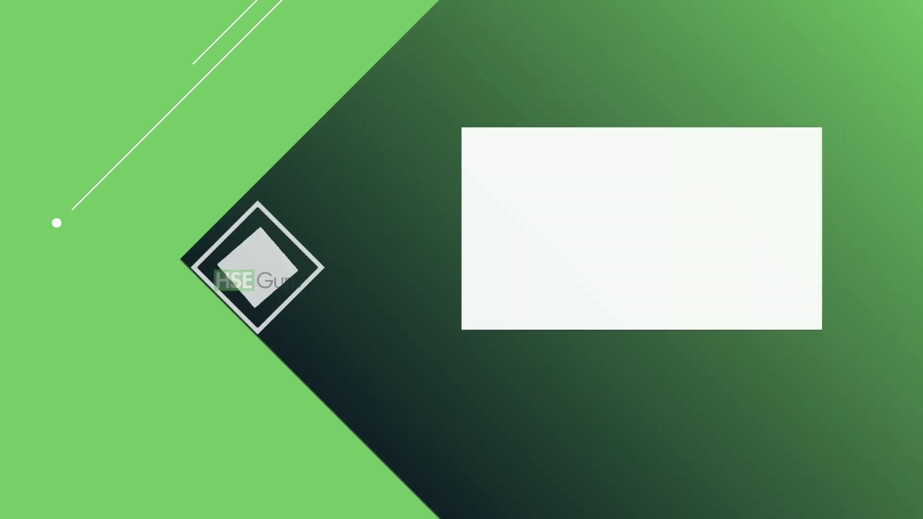